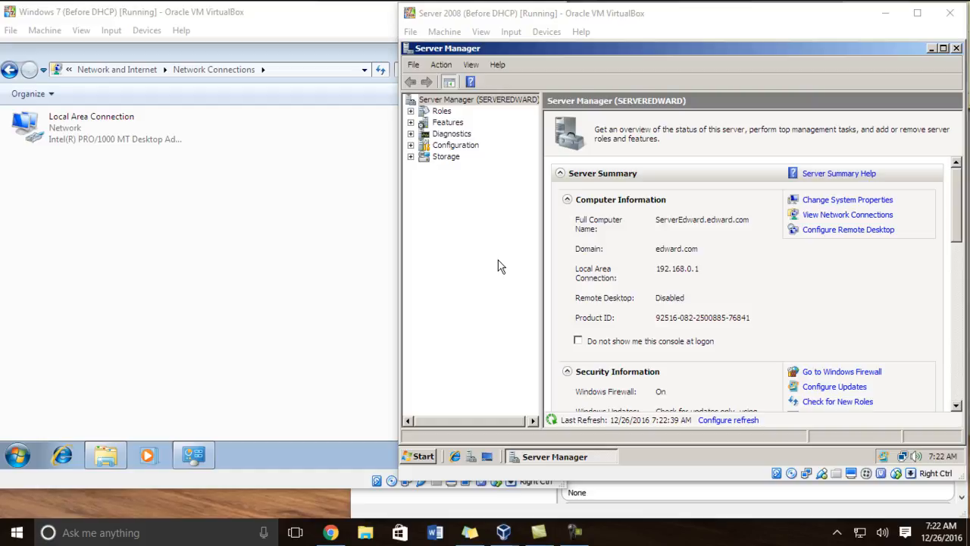
Start adding a role to the server and choose DHCP Server as the role to install.
{"action": "left_click", "coordinate": [439, 113]}
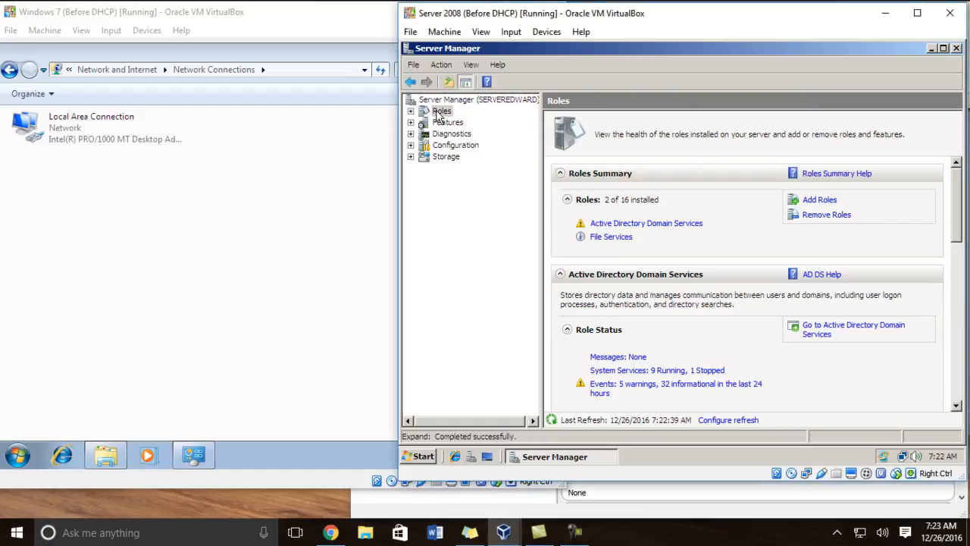
{"action": "left_click", "coordinate": [820, 200]}
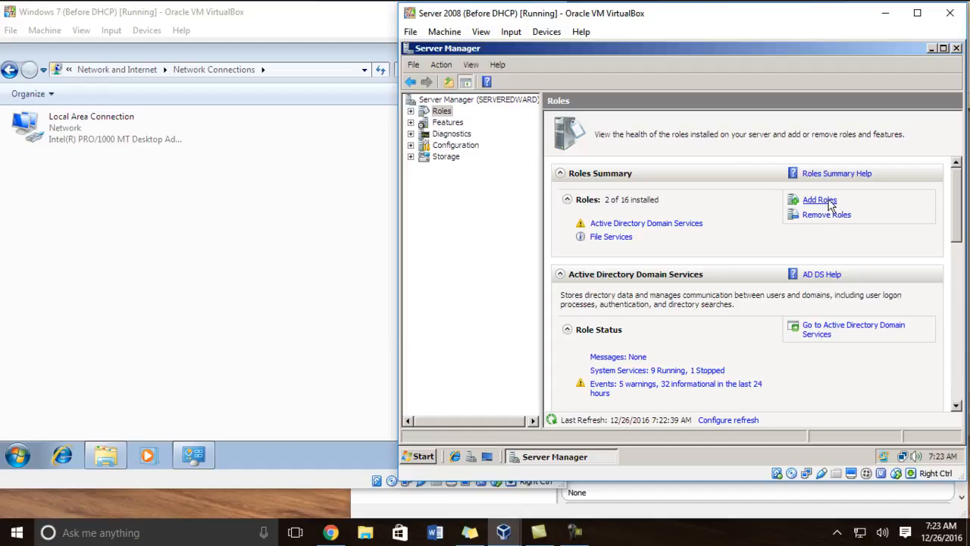
{"action": "left_click", "coordinate": [792, 437]}
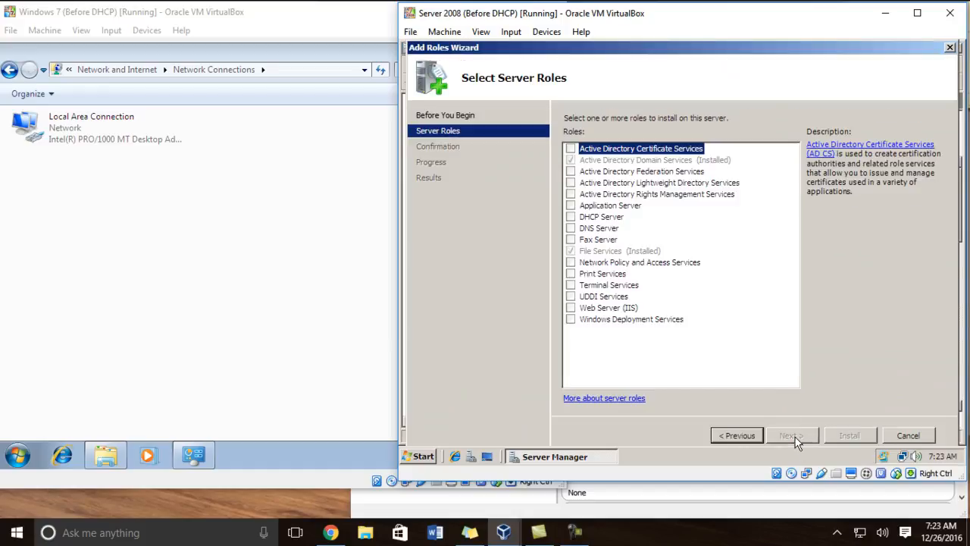
{"action": "left_click", "coordinate": [572, 217]}
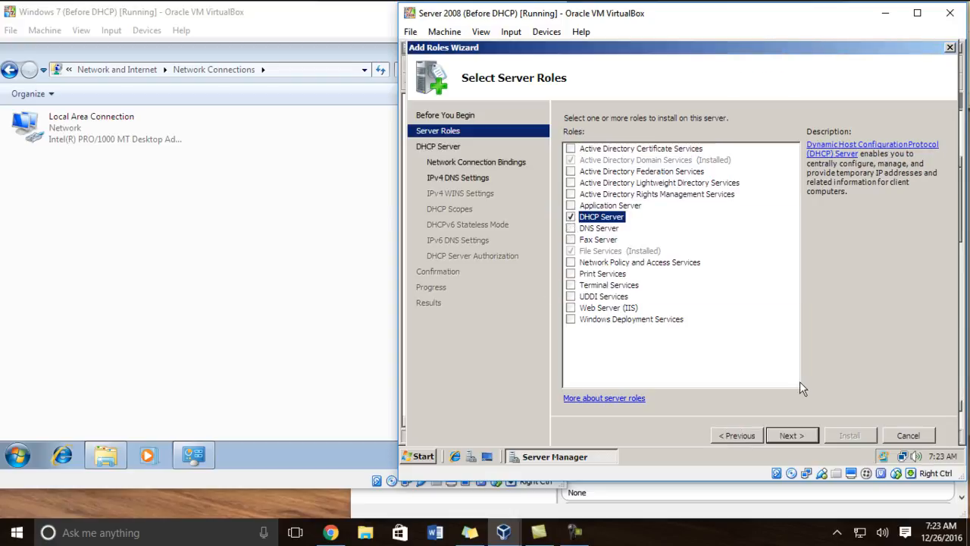
{"action": "left_click", "coordinate": [808, 437]}
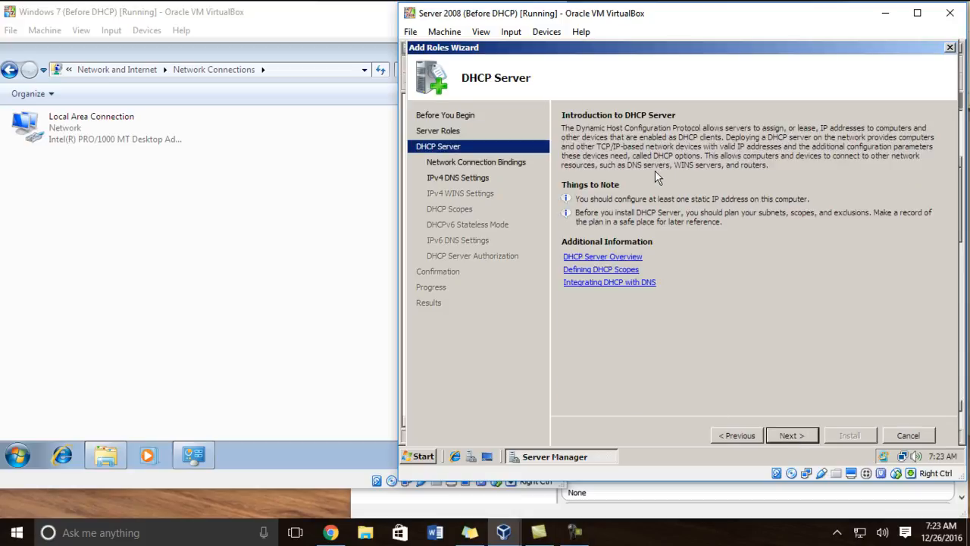
Accept the 192.168.0.1 network connection binding and set the preferred IPv4 DNS server to 190.168.0.1.
{"action": "left_click", "coordinate": [803, 431]}
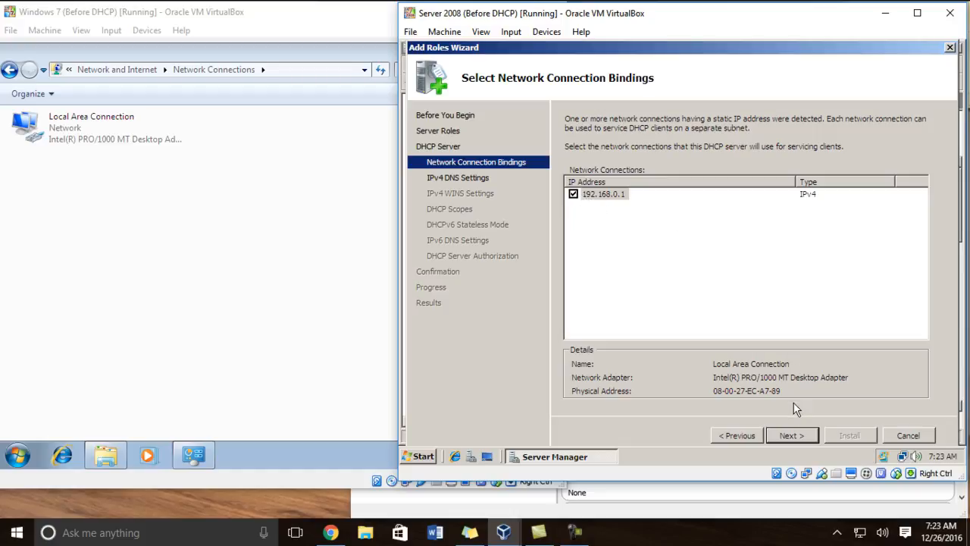
{"action": "left_click", "coordinate": [793, 434]}
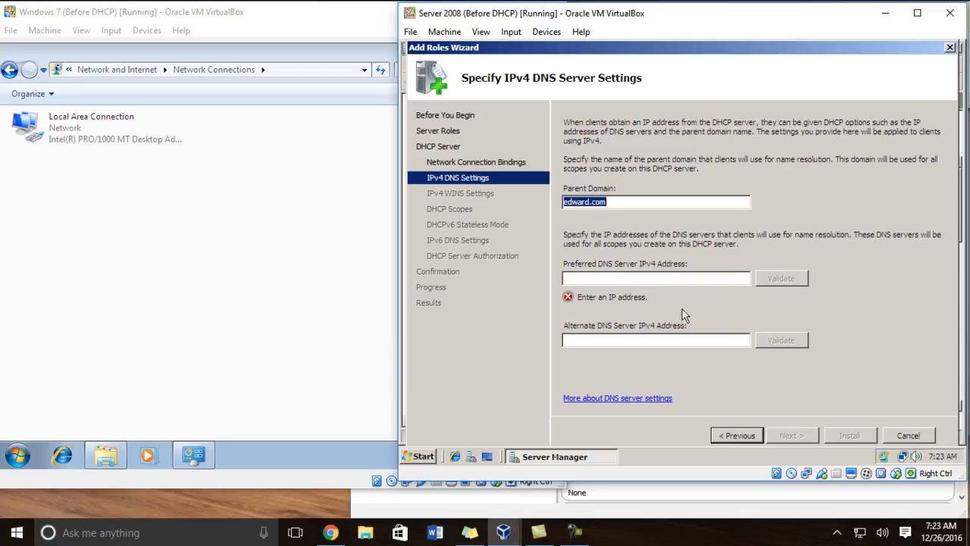
{"action": "left_click", "coordinate": [638, 278]}
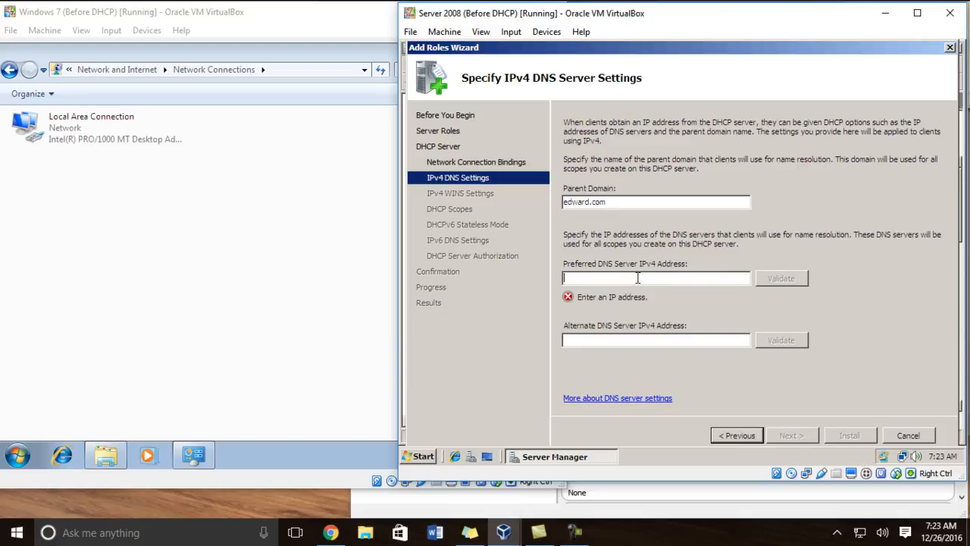
{"action": "type", "text": "19"}
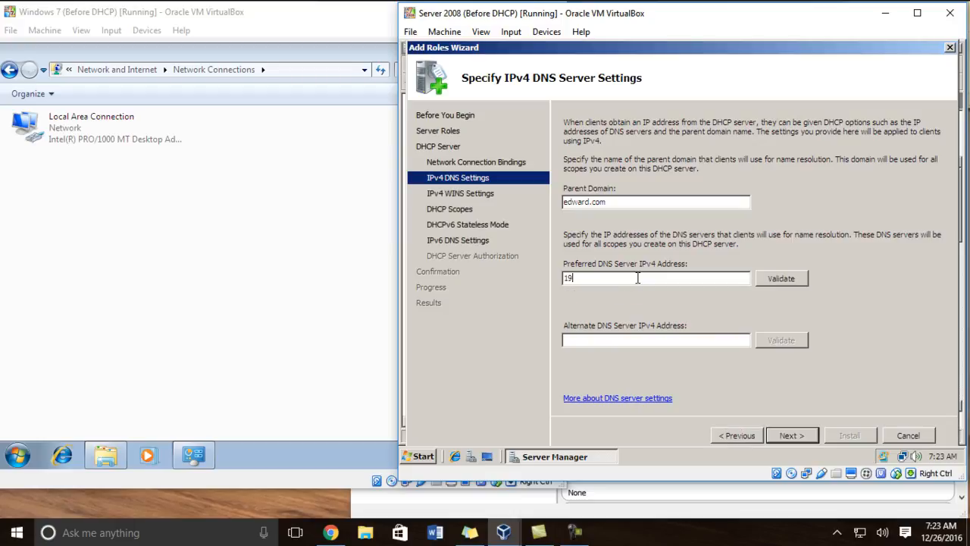
{"action": "type", "text": "0.168.0.1"}
{"action": "left_click", "coordinate": [789, 436]}
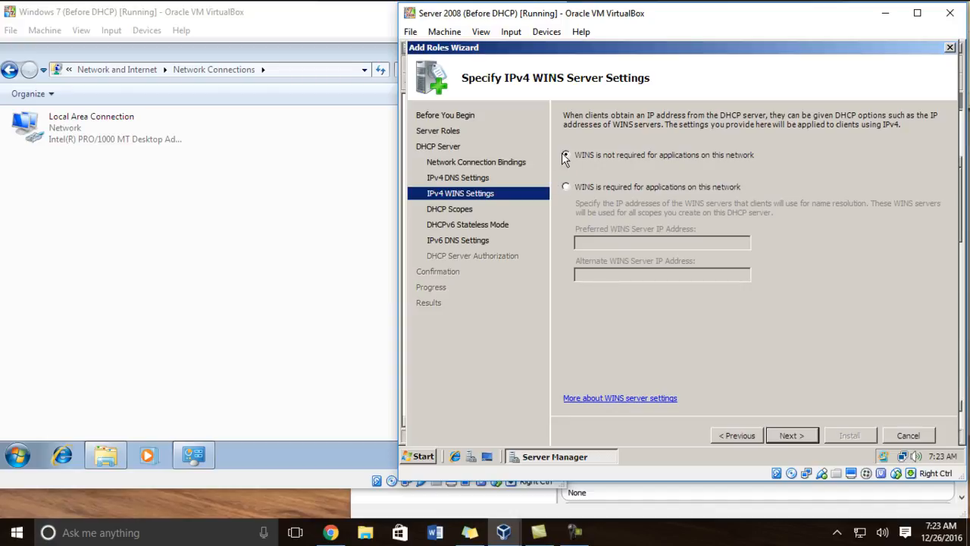
Leave WINS as not required and define a scope named "Edward Netwrok" with addresses from 192.168.0.2 to 192.168.0.14.
{"action": "left_click", "coordinate": [792, 436]}
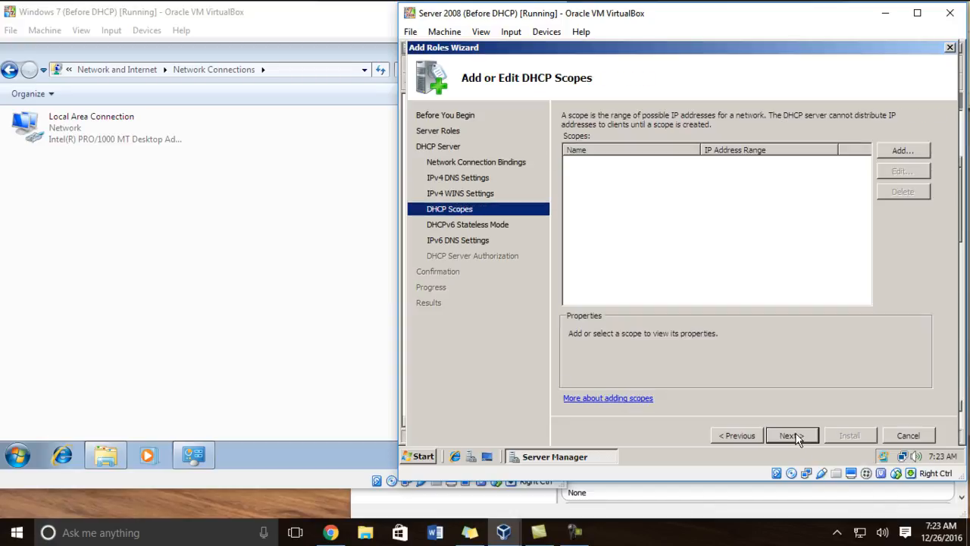
{"action": "left_click", "coordinate": [903, 151]}
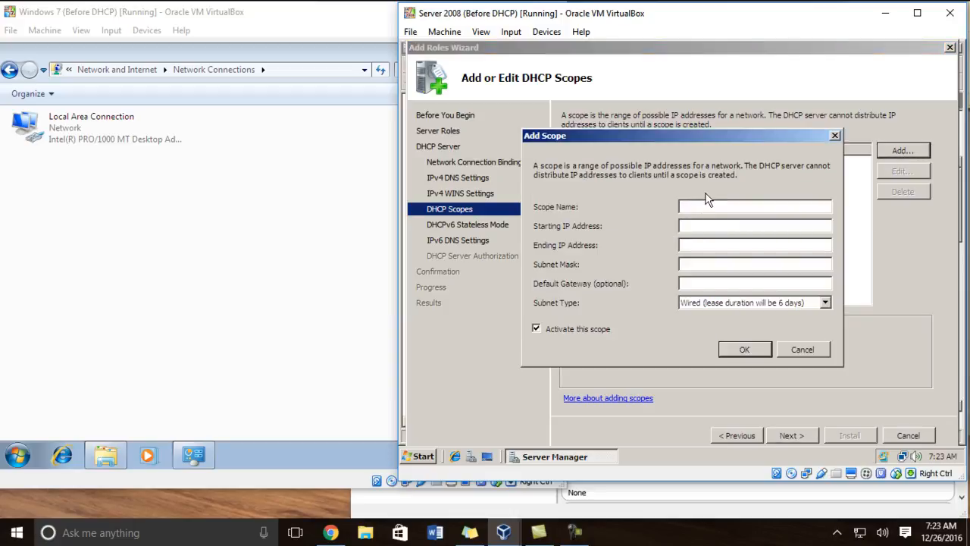
{"action": "type", "text": "Edward Netwrok"}
{"action": "left_click", "coordinate": [688, 222]}
{"action": "type", "text": "192.168.0.2"}
{"action": "left_click", "coordinate": [732, 245]}
{"action": "type", "text": "1"}
Give the scope subnet mask 255.255.255.240 and default gateway 192.168.0.1, then add it and select it in the scope list.
{"action": "type", "text": "255.255."}
{"action": "key", "text": "Tab"}
{"action": "type", "text": "255.255.255."}
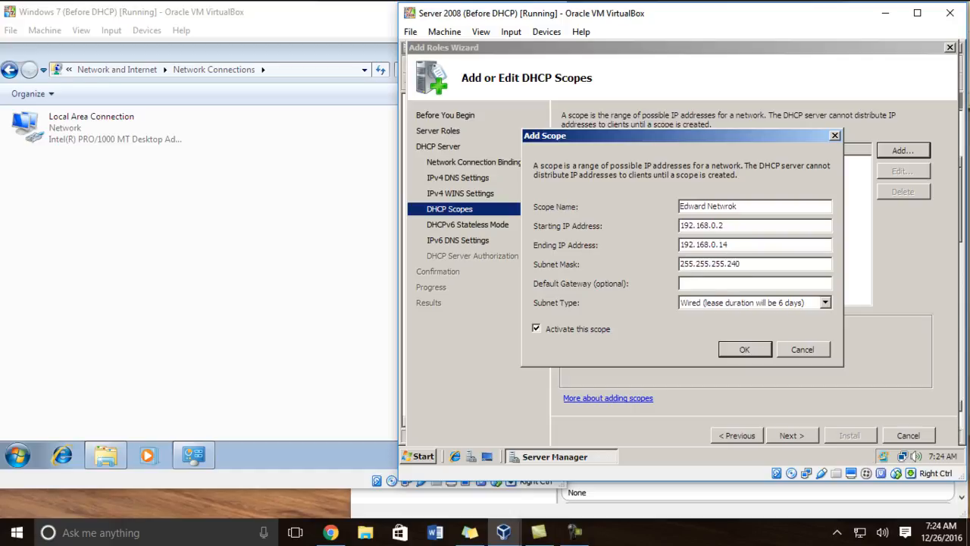
{"action": "left_click", "coordinate": [699, 280]}
{"action": "type", "text": "192.168.0.1"}
{"action": "left_click", "coordinate": [734, 350]}
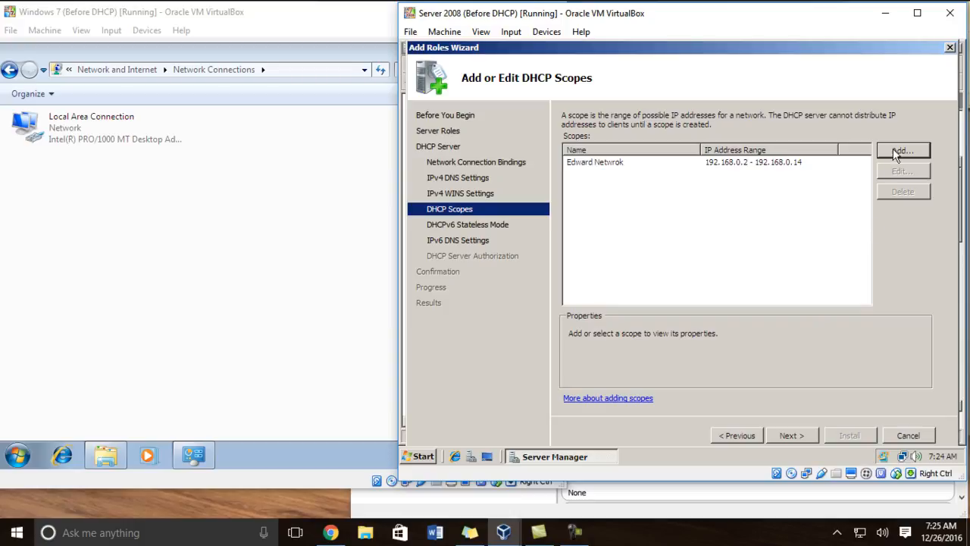
{"action": "left_click", "coordinate": [614, 168]}
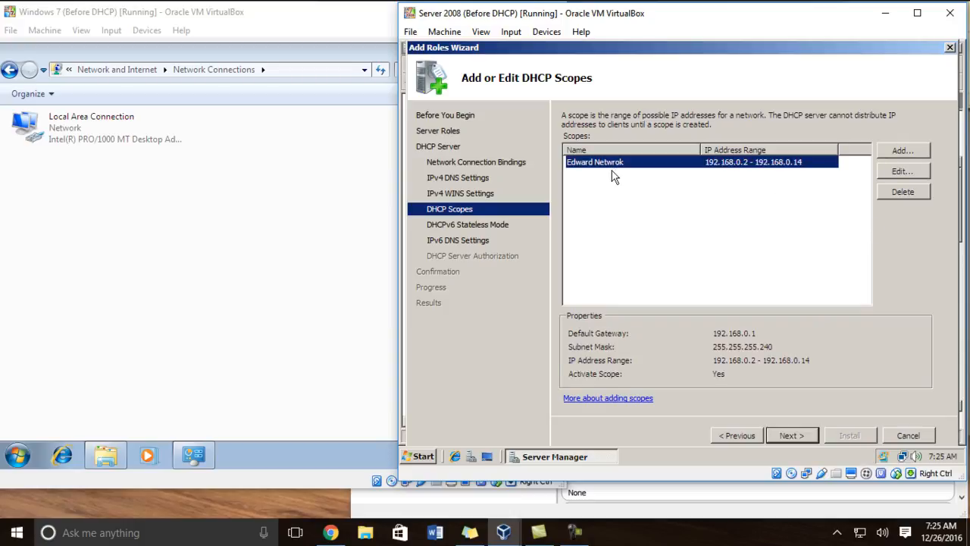
Disable DHCPv6 stateless mode for this server and continue to the server authorization settings.
{"action": "left_click", "coordinate": [796, 435]}
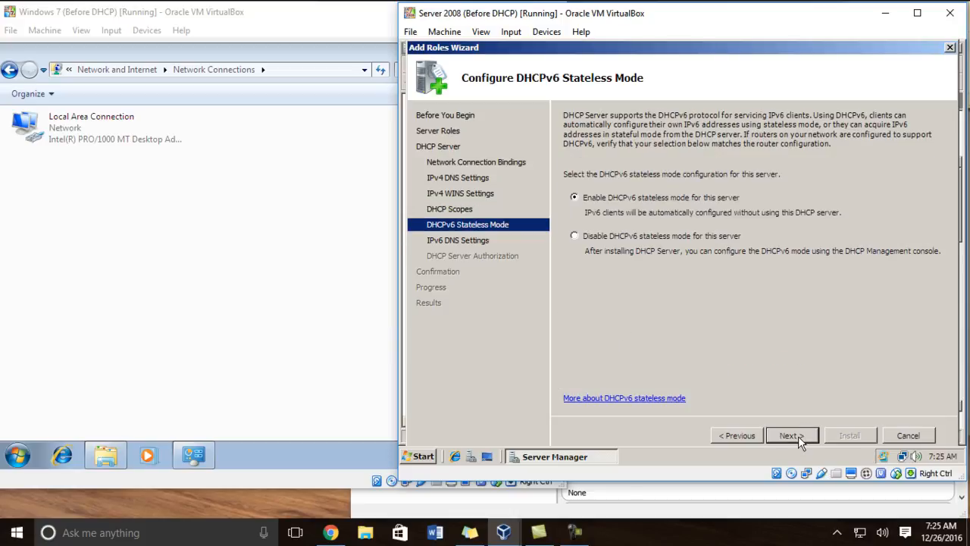
{"action": "left_click", "coordinate": [574, 236]}
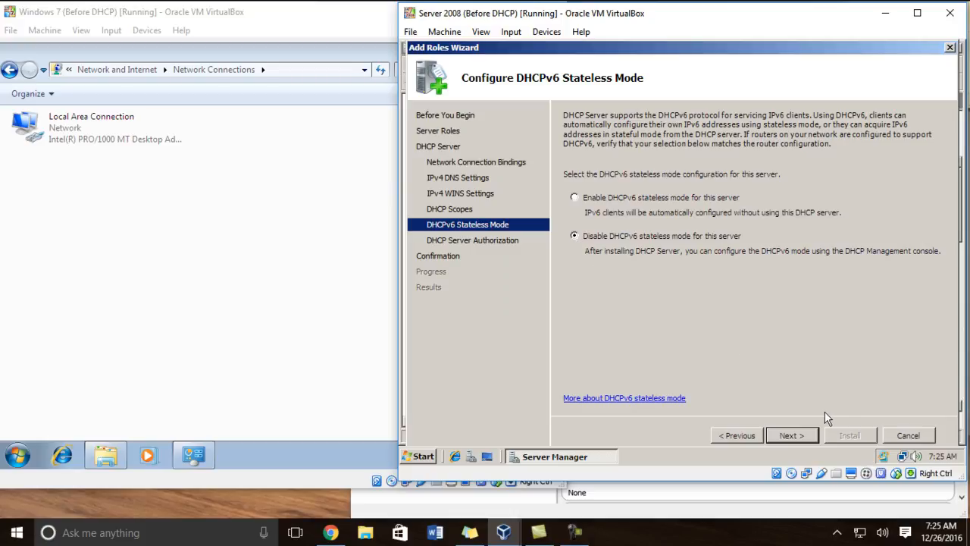
{"action": "left_click", "coordinate": [809, 437]}
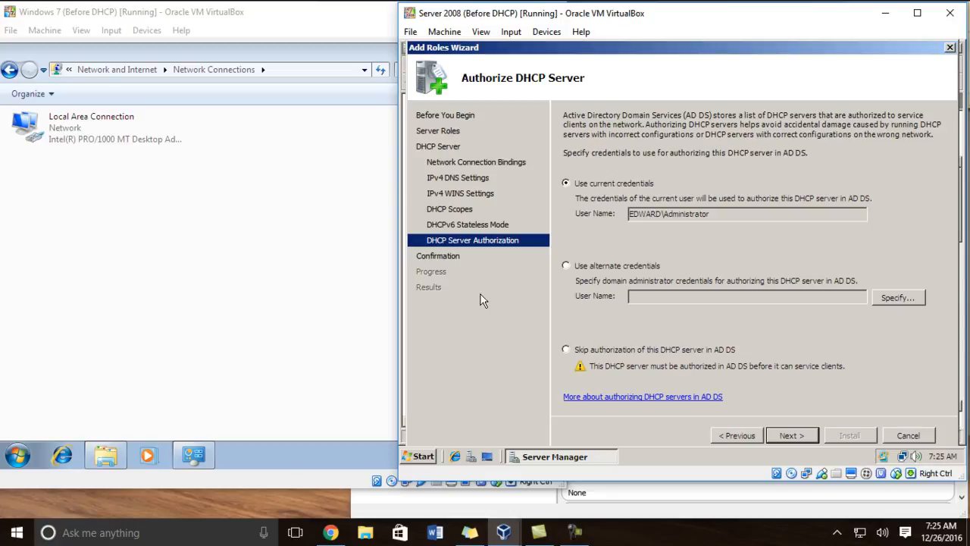
Authorize the DHCP server using the current credentials and install the role.
{"action": "left_click", "coordinate": [569, 350]}
{"action": "left_click", "coordinate": [566, 183]}
{"action": "left_click", "coordinate": [576, 532]}
{"action": "left_click", "coordinate": [902, 466]}
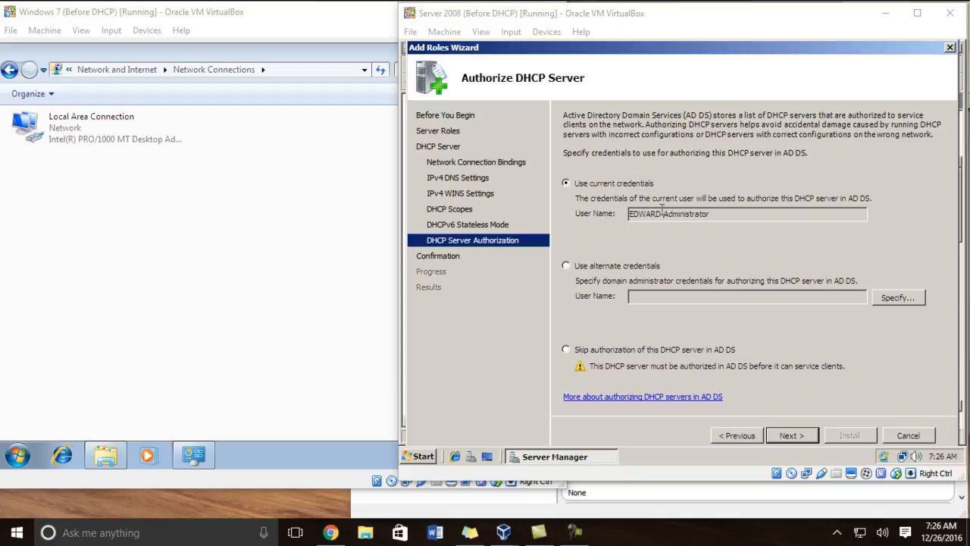
{"action": "left_click", "coordinate": [791, 437]}
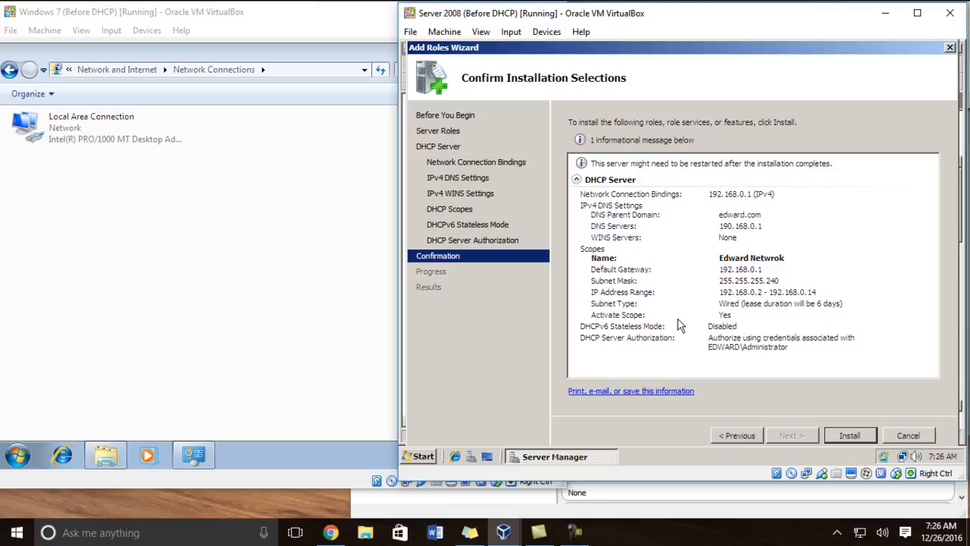
{"action": "left_click", "coordinate": [849, 436]}
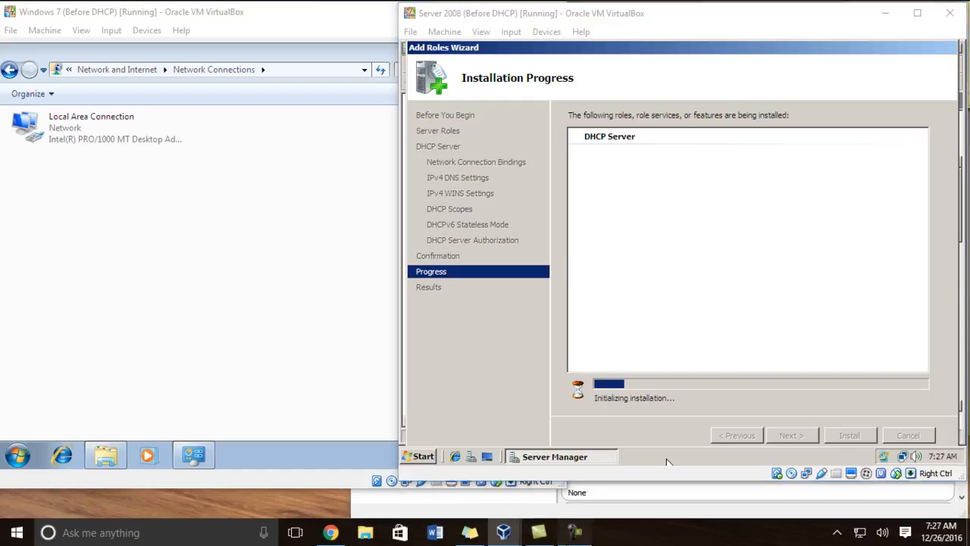
{"action": "left_click", "coordinate": [575, 533]}
{"action": "left_click", "coordinate": [903, 469]}
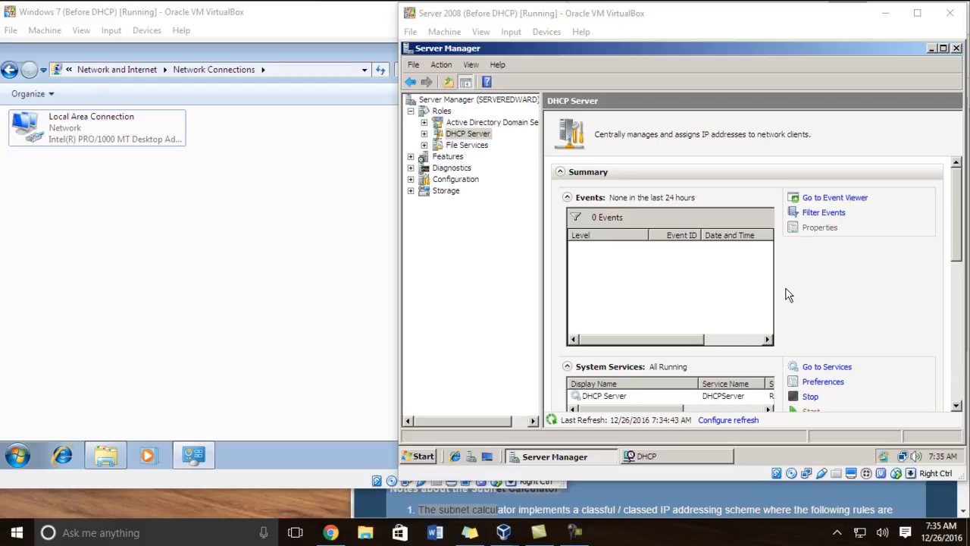
Close Server Manager and open the DHCP management console from the administrative tools.
{"action": "left_click", "coordinate": [842, 282]}
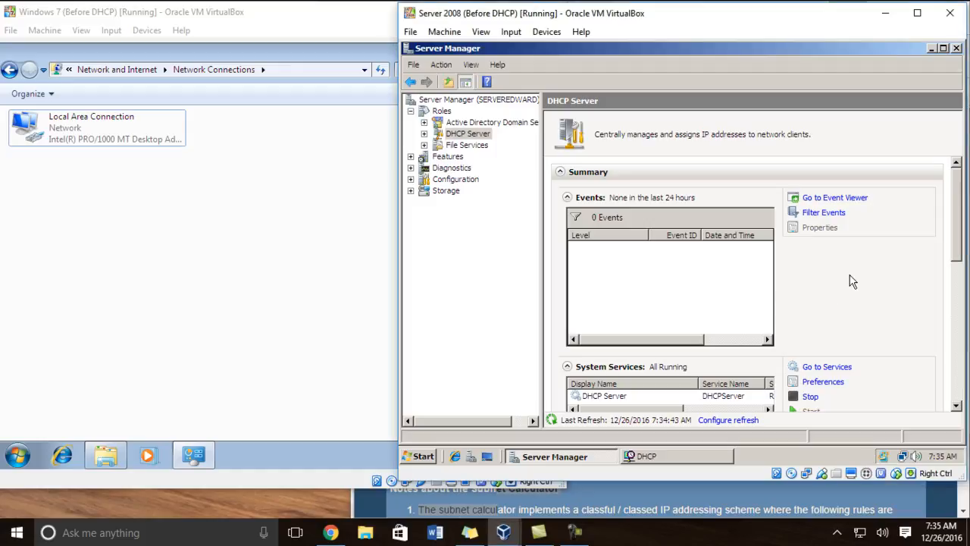
{"action": "left_click_drag", "start_coordinate": [957, 211], "coordinate": [953, 84]}
{"action": "left_click", "coordinate": [957, 48]}
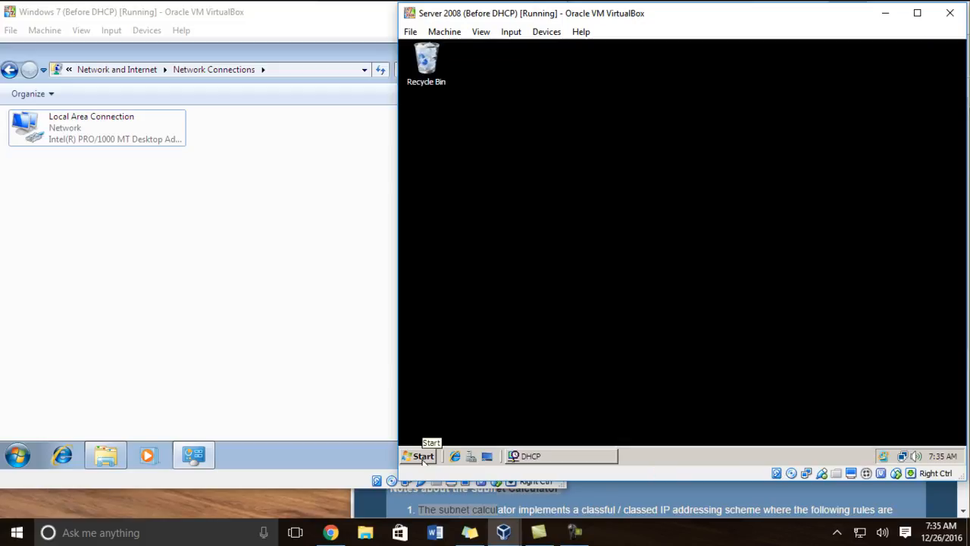
{"action": "left_click", "coordinate": [423, 457]}
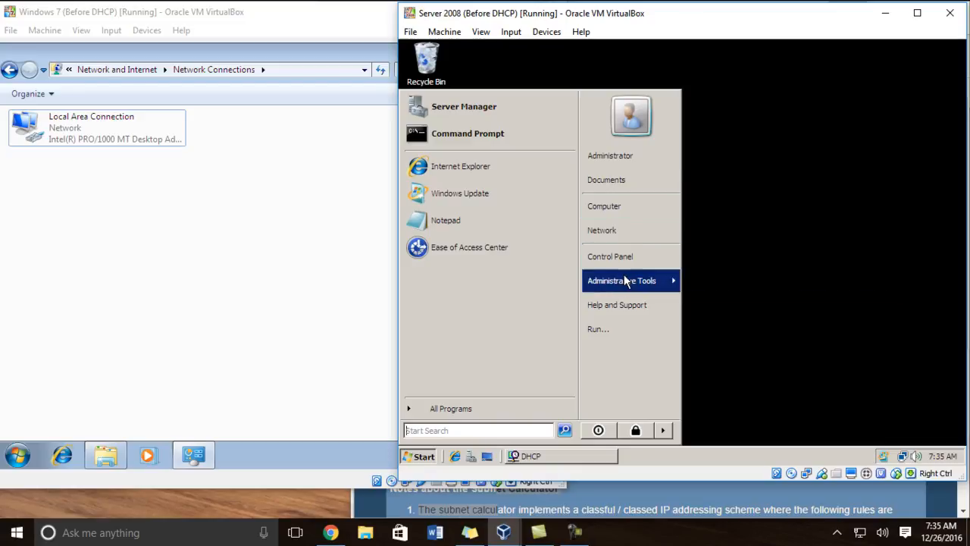
{"action": "mouse_move", "coordinate": [625, 281]}
{"action": "left_click", "coordinate": [718, 245]}
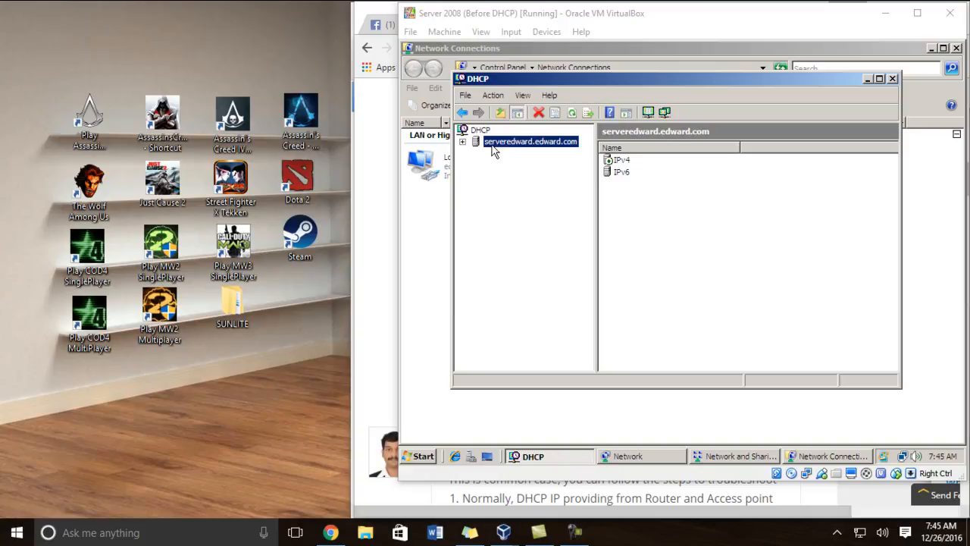
Open the server's IPv4 node in the DHCP console and show the contents of its 192.168.0.0 scope.
{"action": "left_click", "coordinate": [619, 160]}
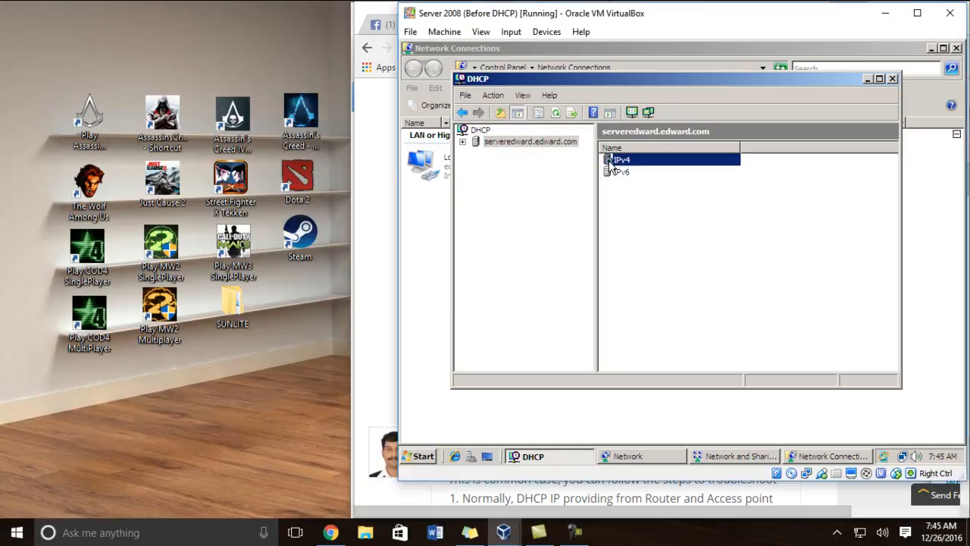
{"action": "double_click", "coordinate": [611, 161]}
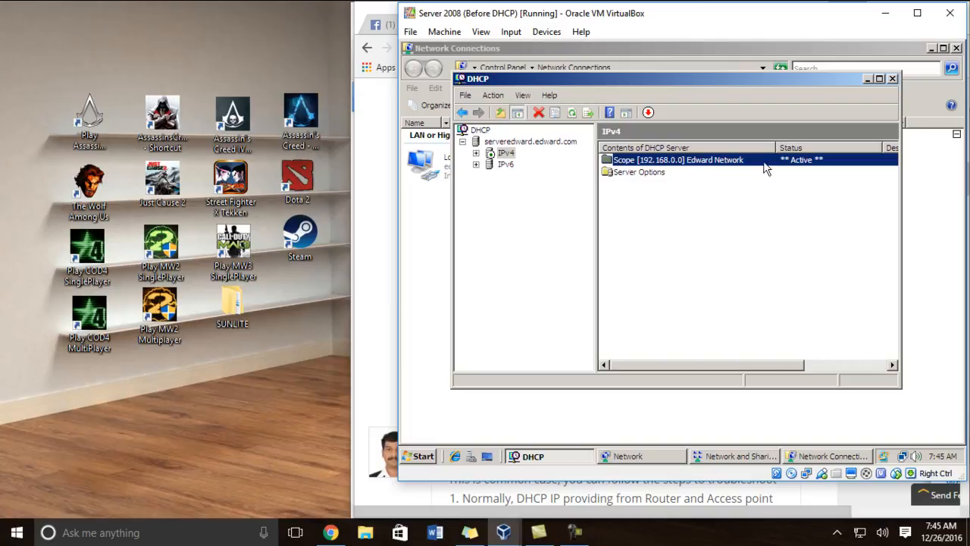
{"action": "double_click", "coordinate": [732, 166]}
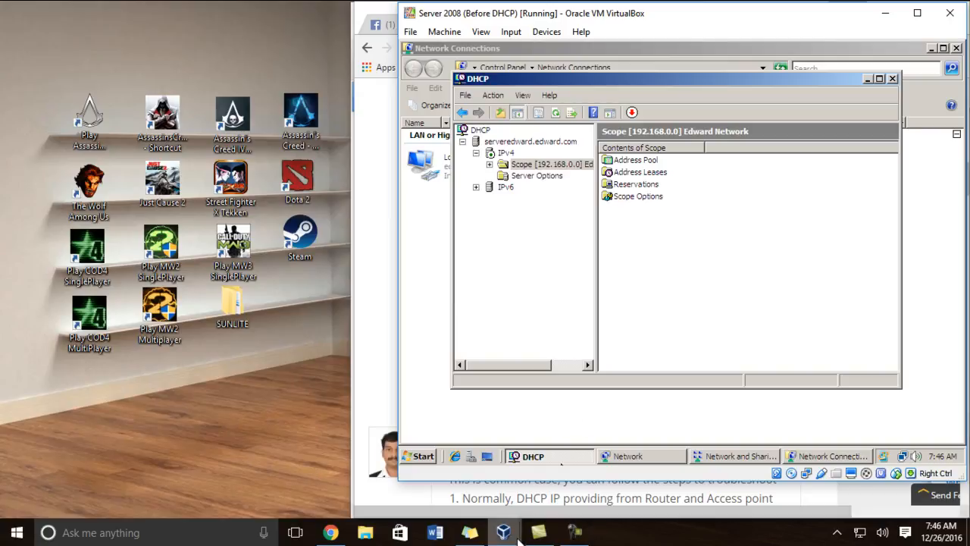
{"action": "mouse_move", "coordinate": [509, 538]}
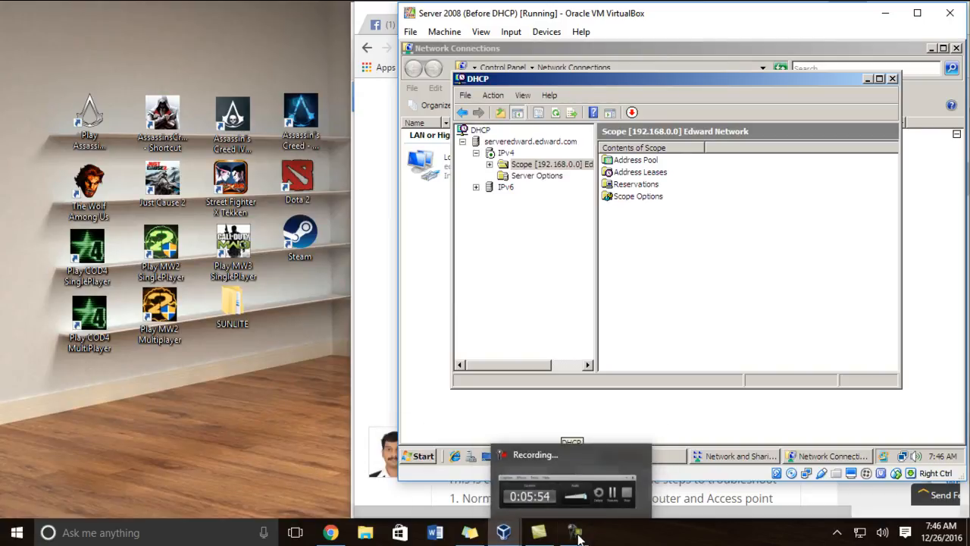
{"action": "left_click", "coordinate": [574, 534]}
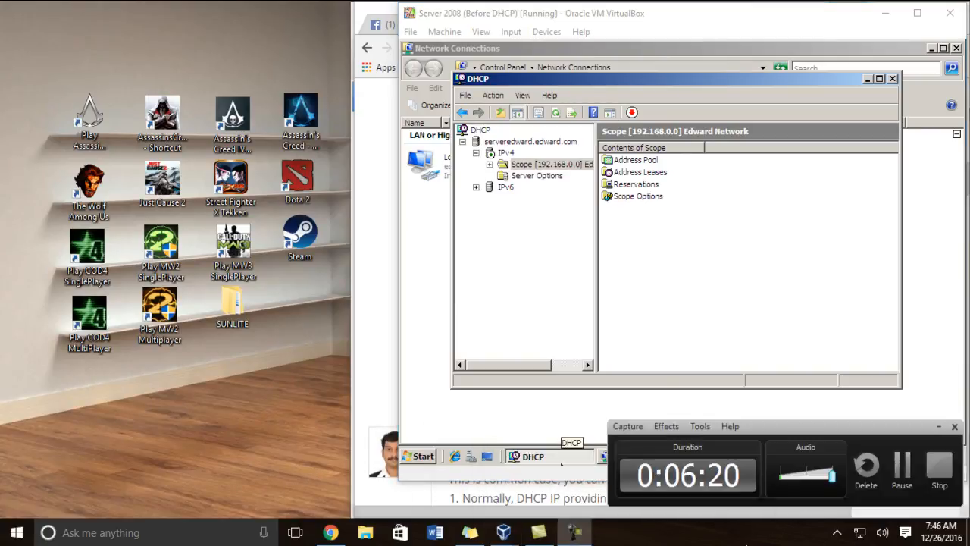